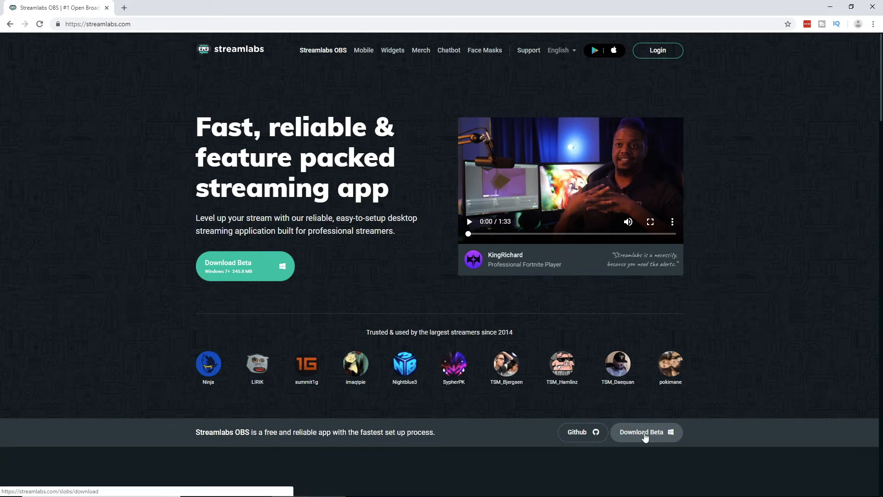
Download the Streamlabs OBS beta installer, launch it and allow it to make changes to the device
{"action": "left_click", "coordinate": [645, 433]}
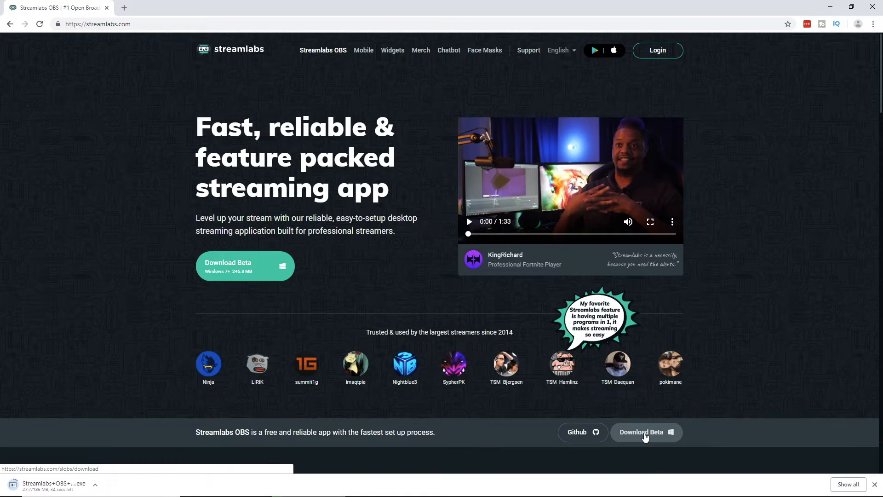
{"action": "left_click", "coordinate": [95, 485]}
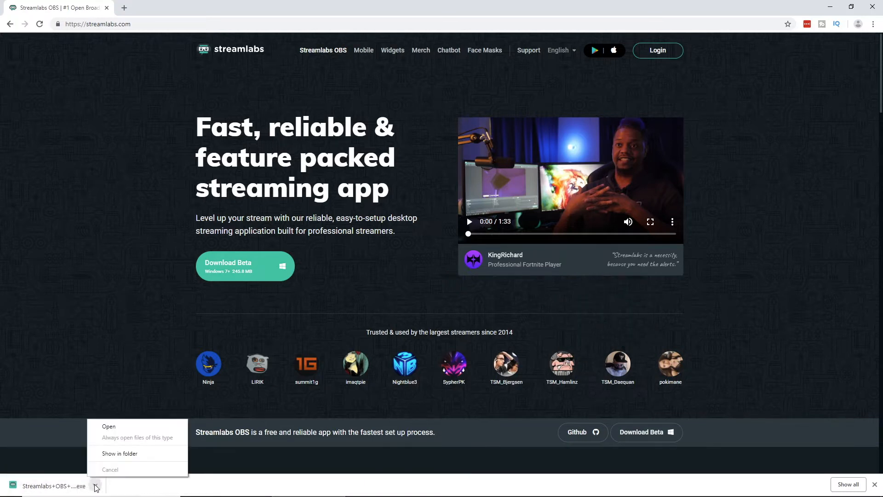
{"action": "left_click", "coordinate": [109, 427]}
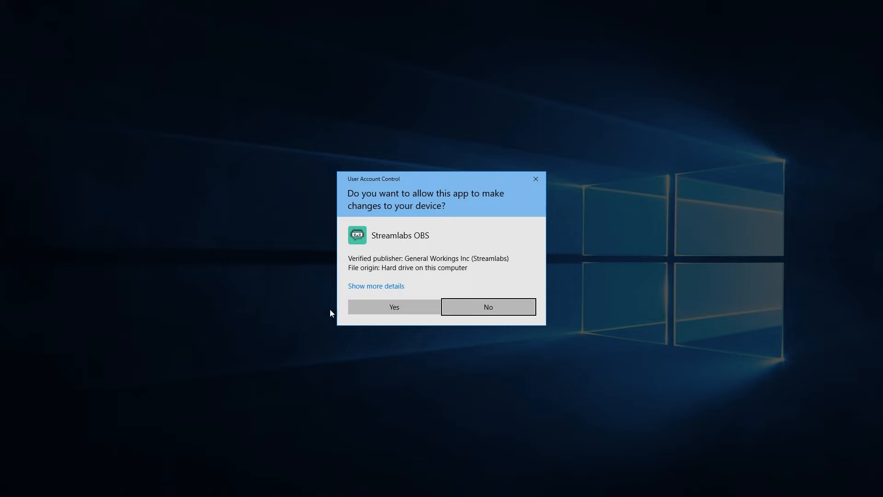
{"action": "left_click", "coordinate": [385, 308]}
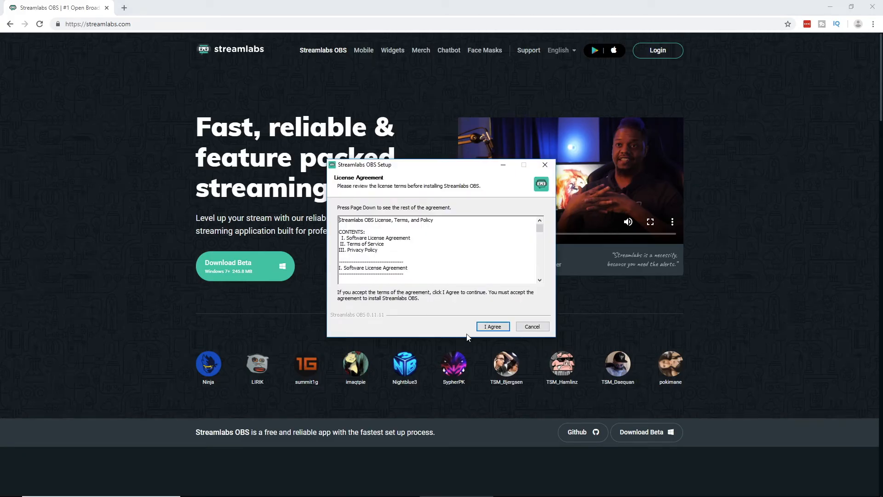
Accept the license agreement, install Streamlabs OBS in C:\Program Files\Streamlabs OBS and finish setup with the app set to run
{"action": "left_click", "coordinate": [489, 328]}
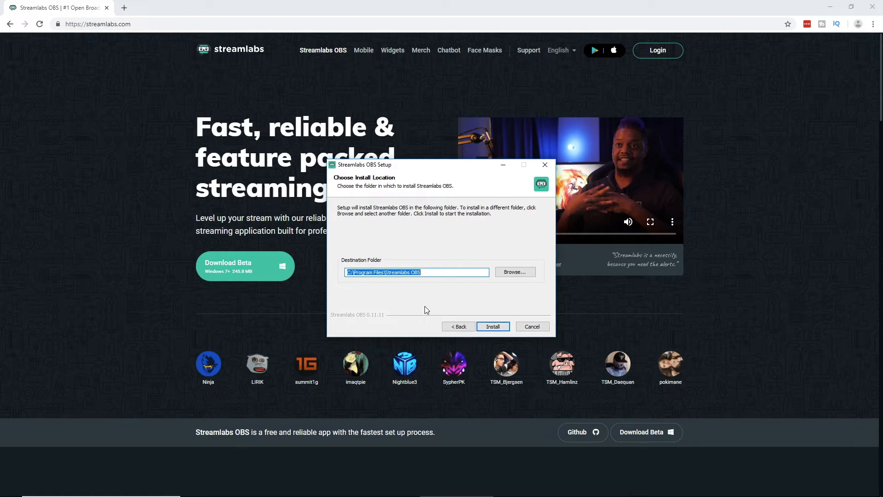
{"action": "left_click", "coordinate": [496, 324]}
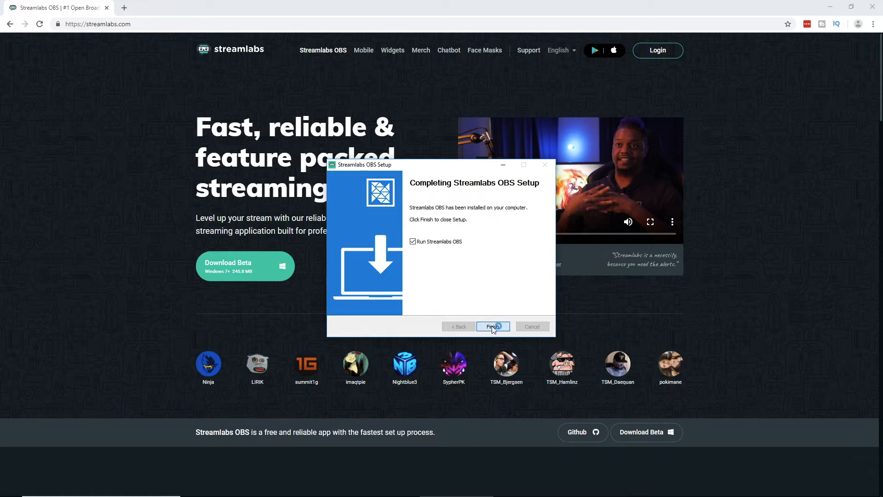
{"action": "left_click", "coordinate": [492, 326]}
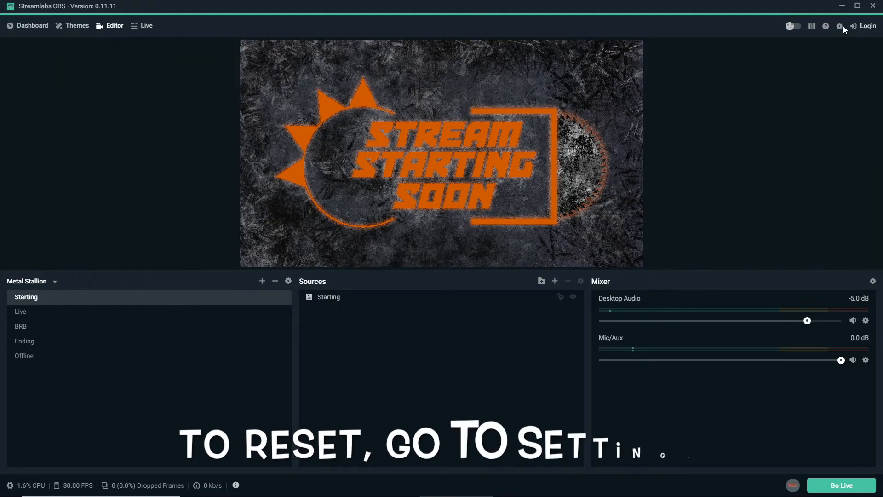
Reset Streamlabs OBS by deleting its cache and restarting, postponing account setup and starting fresh without importing from OBS
{"action": "left_click", "coordinate": [840, 26]}
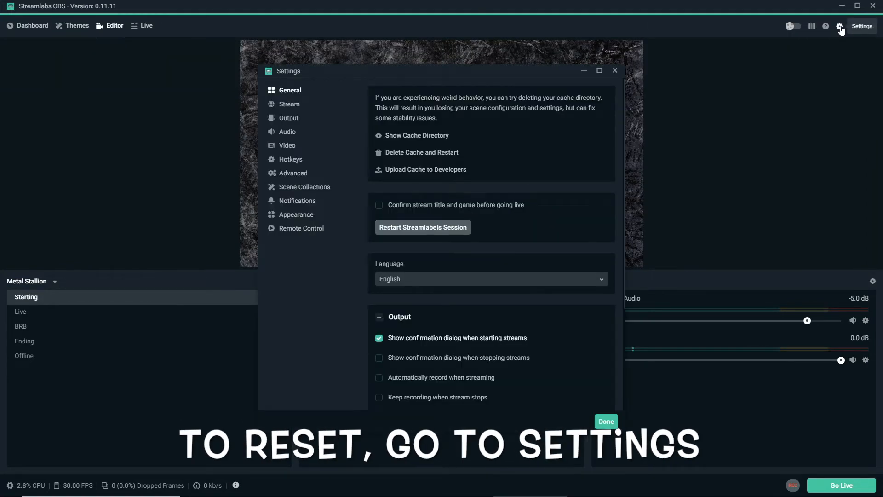
{"action": "left_click", "coordinate": [403, 156]}
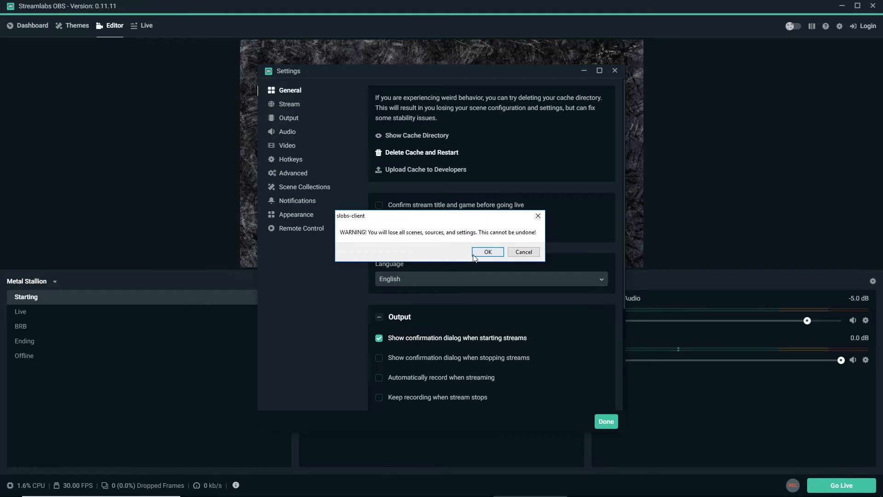
{"action": "left_click", "coordinate": [487, 252]}
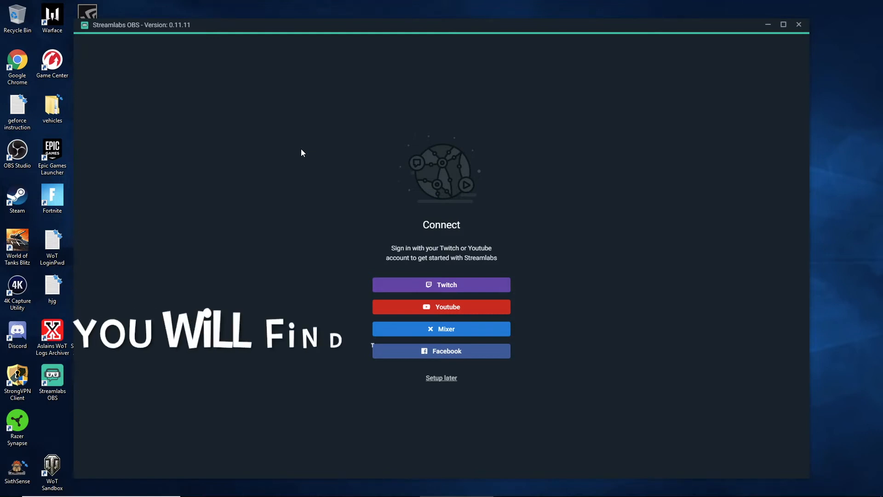
{"action": "left_click", "coordinate": [434, 383]}
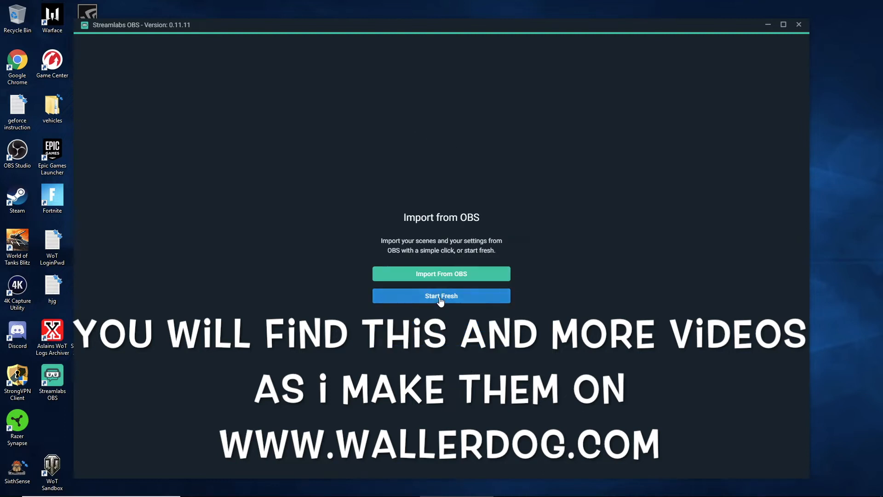
{"action": "left_click", "coordinate": [440, 295]}
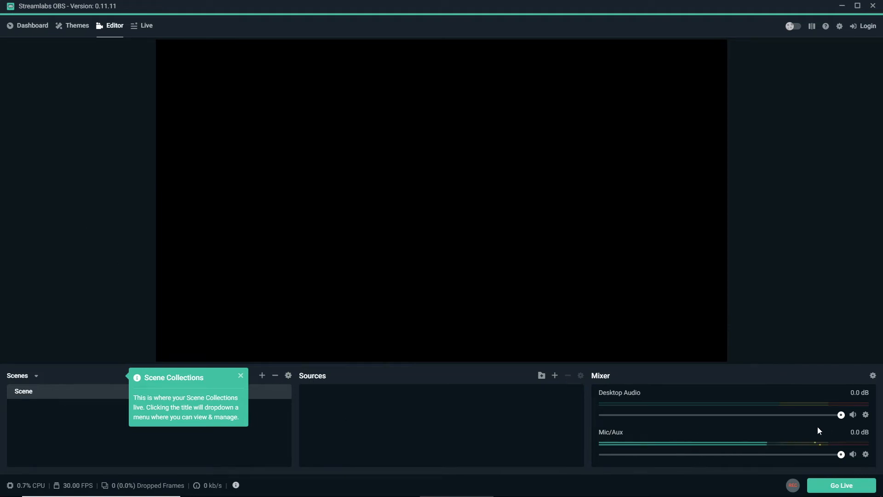
Set the Mic/Aux input device to Microphone (Yeti Stereo Microphone)
{"action": "left_click", "coordinate": [865, 454]}
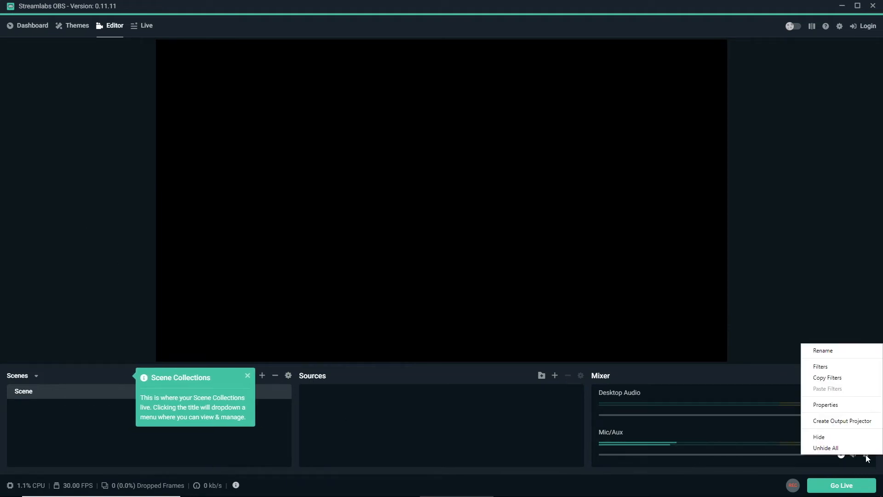
{"action": "left_click", "coordinate": [847, 407]}
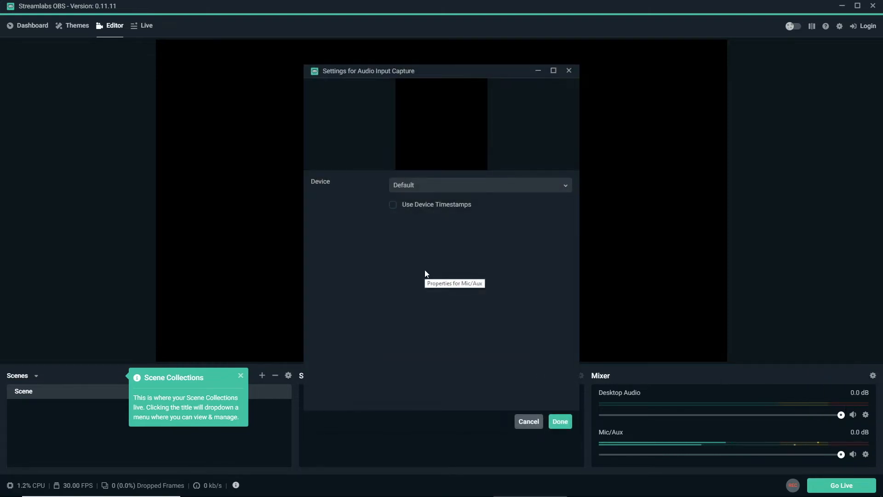
{"action": "left_click", "coordinate": [565, 186]}
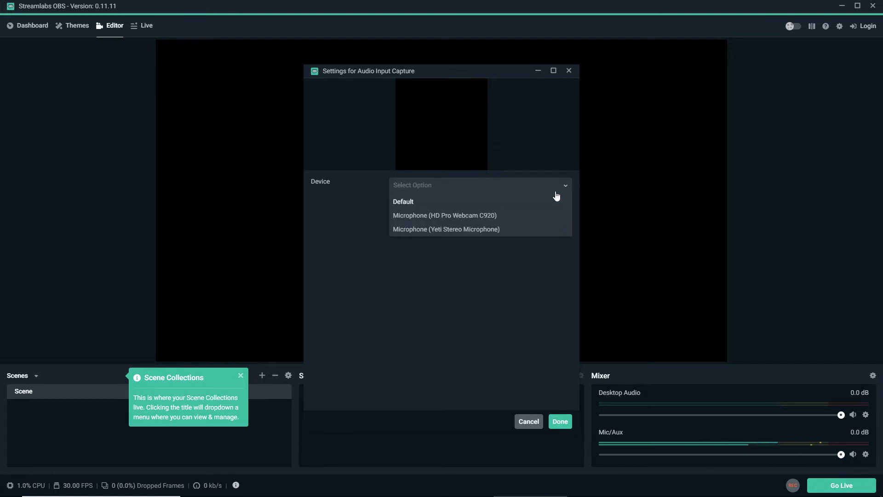
{"action": "left_click", "coordinate": [468, 229]}
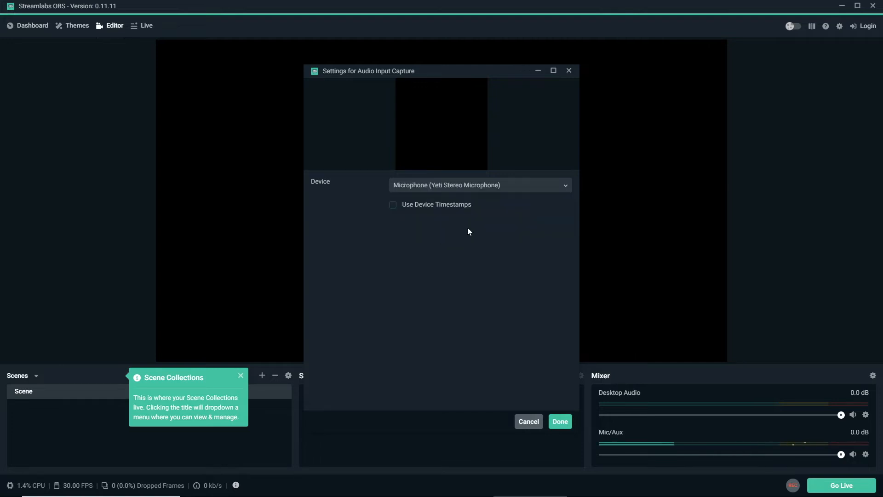
{"action": "left_click", "coordinate": [554, 421]}
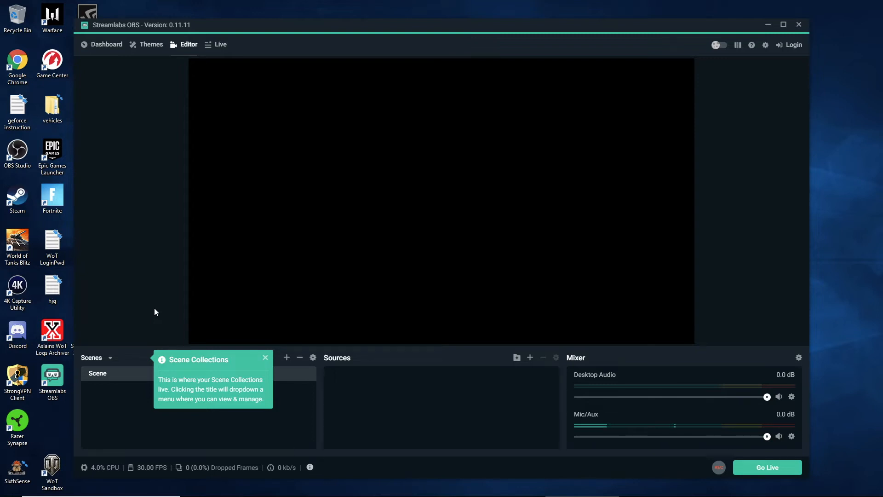
Check the scene collections list and add a new scene named Desktop
{"action": "left_click", "coordinate": [111, 359]}
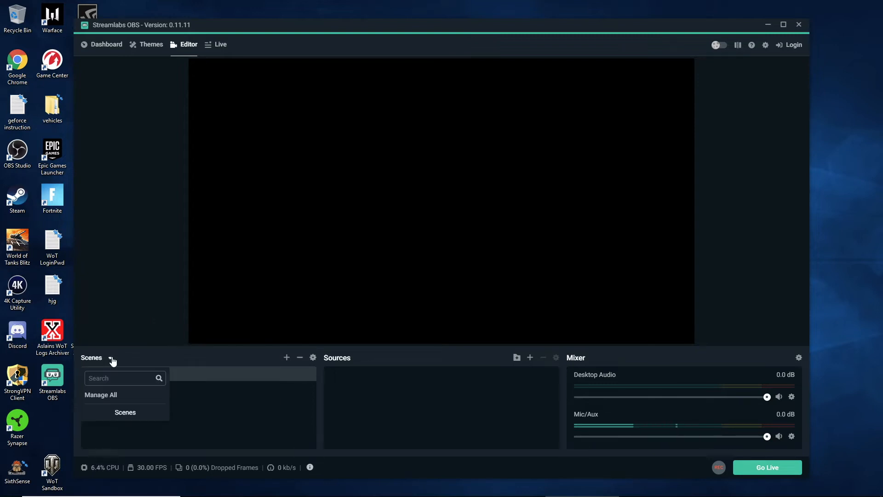
{"action": "left_click", "coordinate": [111, 359]}
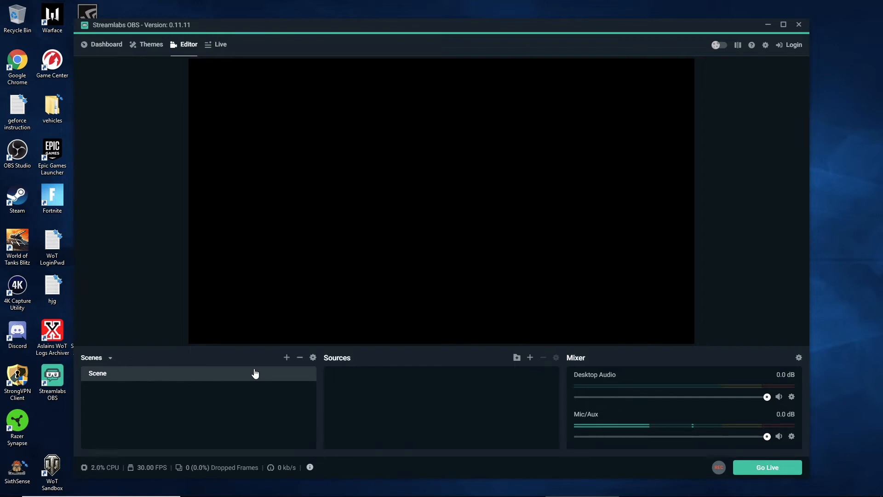
{"action": "left_click", "coordinate": [286, 358]}
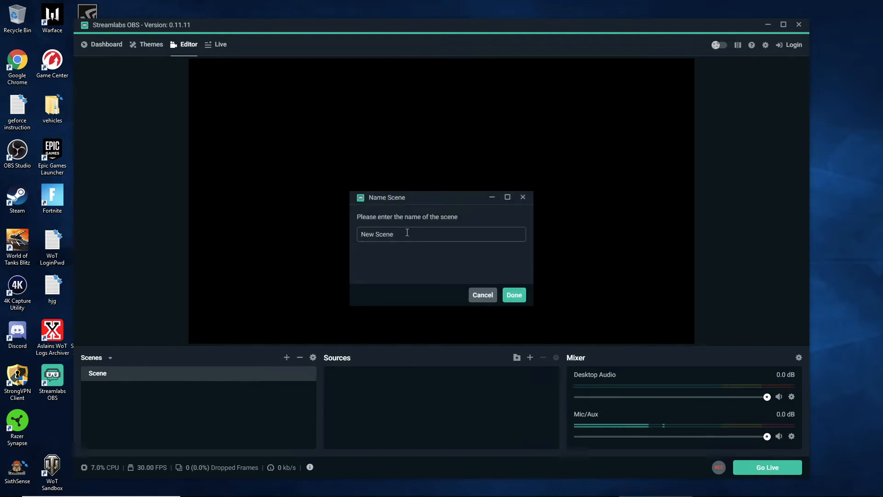
{"action": "left_click_drag", "start_coordinate": [407, 232], "coordinate": [360, 232]}
{"action": "type", "text": "Desktop"}
{"action": "left_click", "coordinate": [515, 295]}
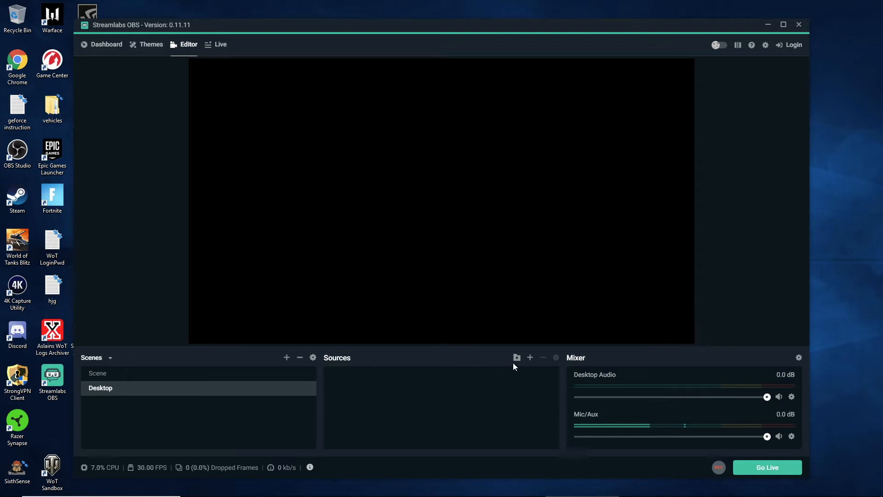
Add a Display Capture source named Desktop to the Desktop scene, capturing Display 0: 1920x1080 @ 0,0
{"action": "left_click", "coordinate": [529, 357]}
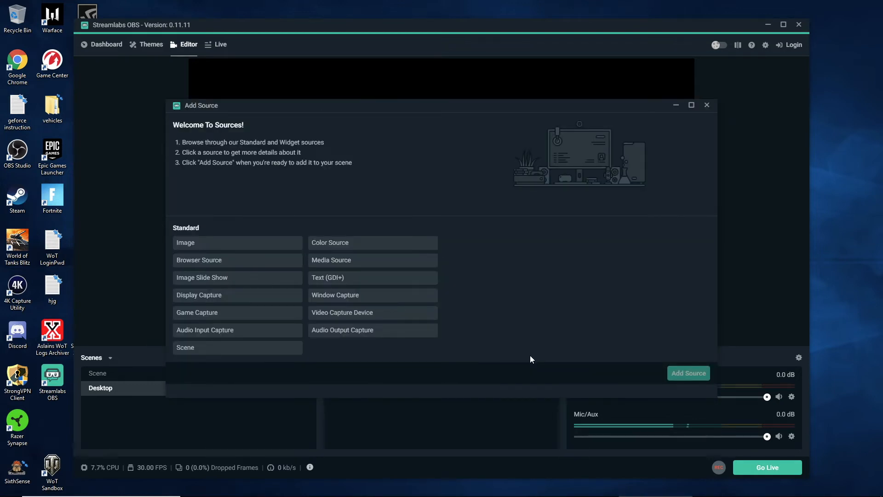
{"action": "left_click", "coordinate": [197, 296]}
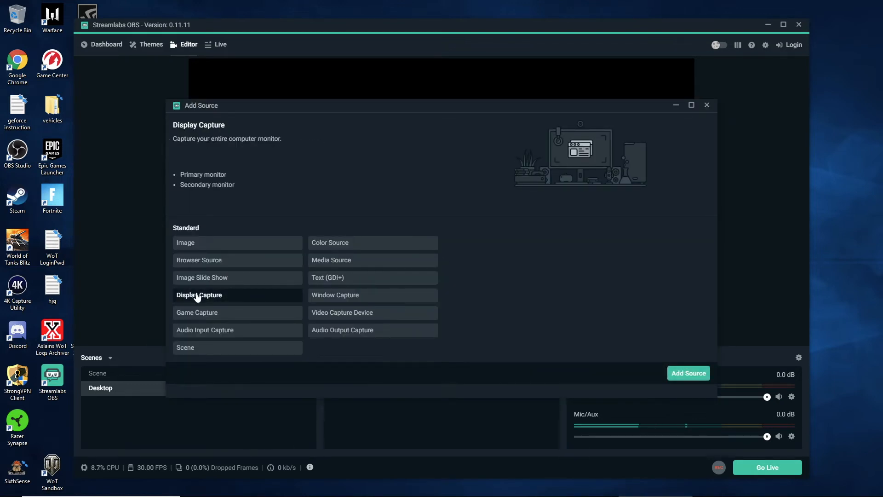
{"action": "left_click", "coordinate": [679, 372]}
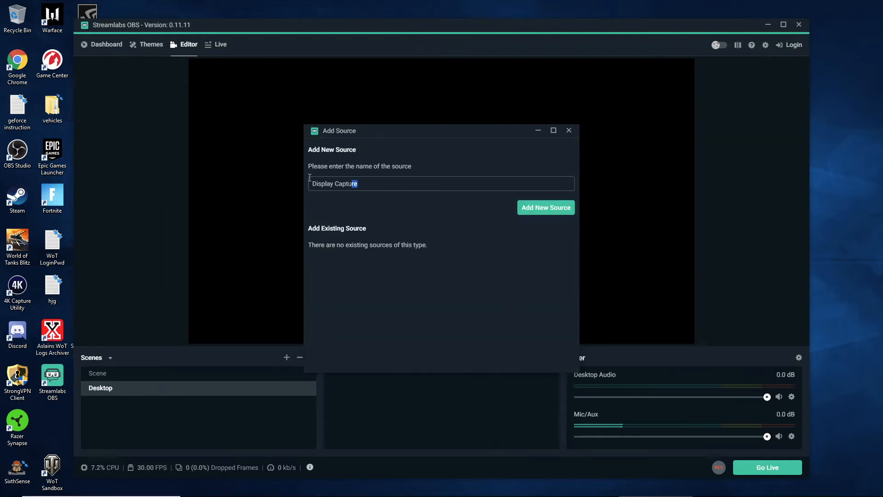
{"action": "type", "text": "Desktop"}
{"action": "left_click", "coordinate": [526, 207]}
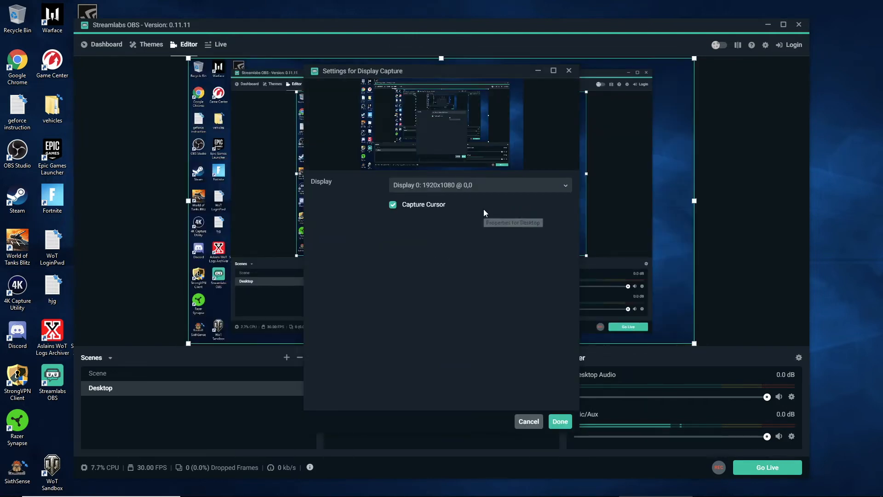
{"action": "left_click", "coordinate": [565, 186]}
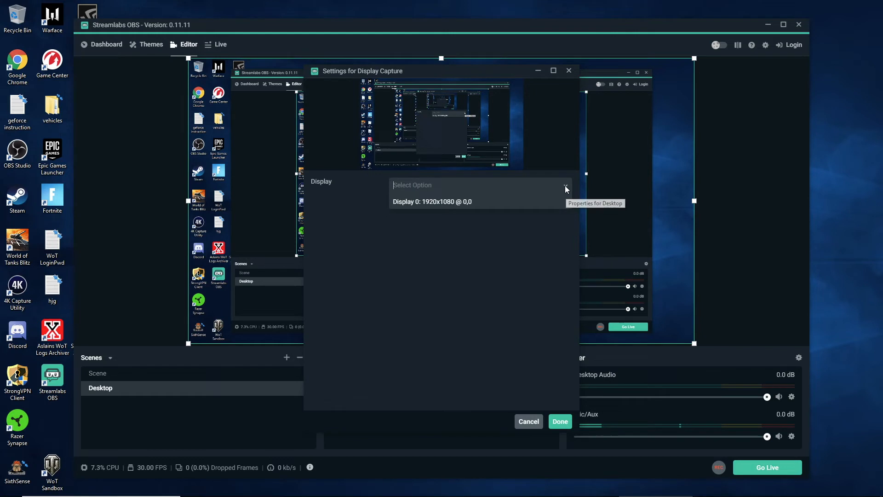
{"action": "left_click", "coordinate": [428, 201]}
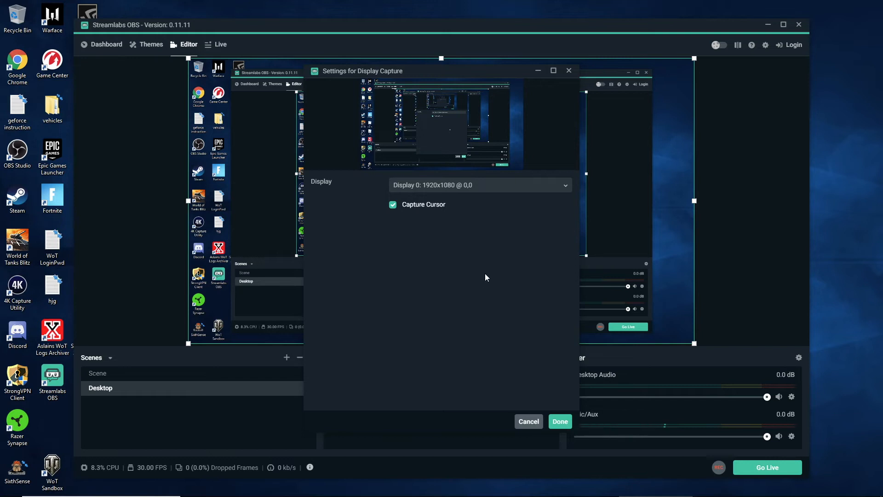
{"action": "left_click", "coordinate": [559, 422]}
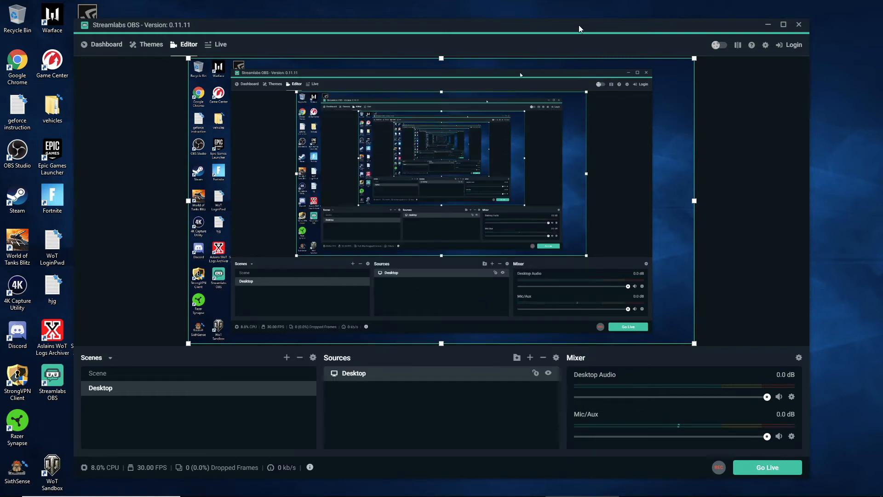
Add a Video Capture Device source named Logitech to the Desktop scene, using the Logitech HD Pro Webcam C920
{"action": "left_click_drag", "start_coordinate": [578, 25], "coordinate": [592, 12]}
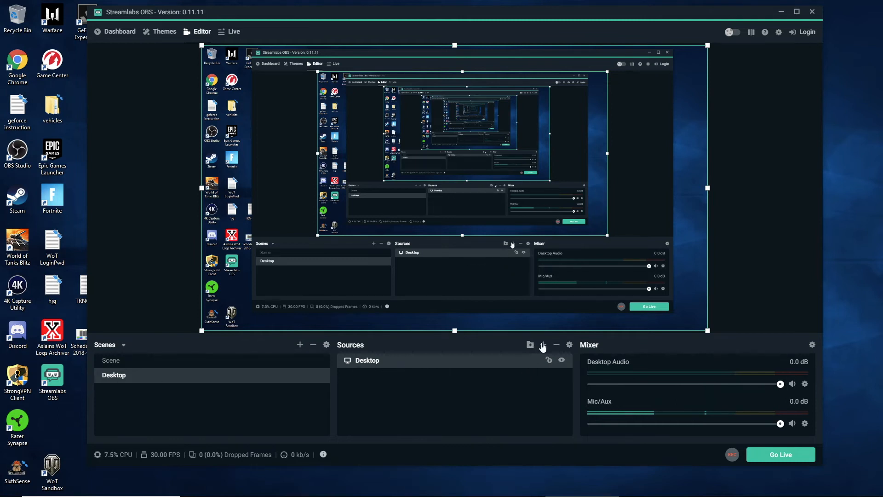
{"action": "left_click", "coordinate": [544, 345]}
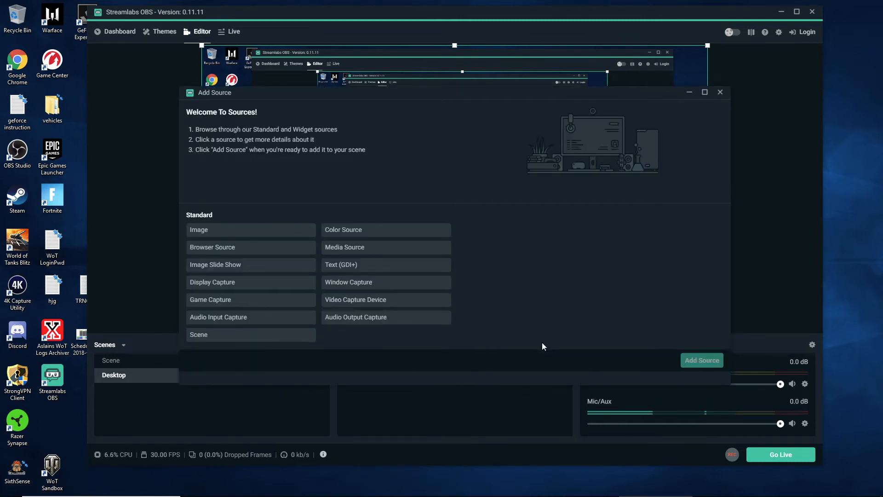
{"action": "left_click", "coordinate": [354, 301]}
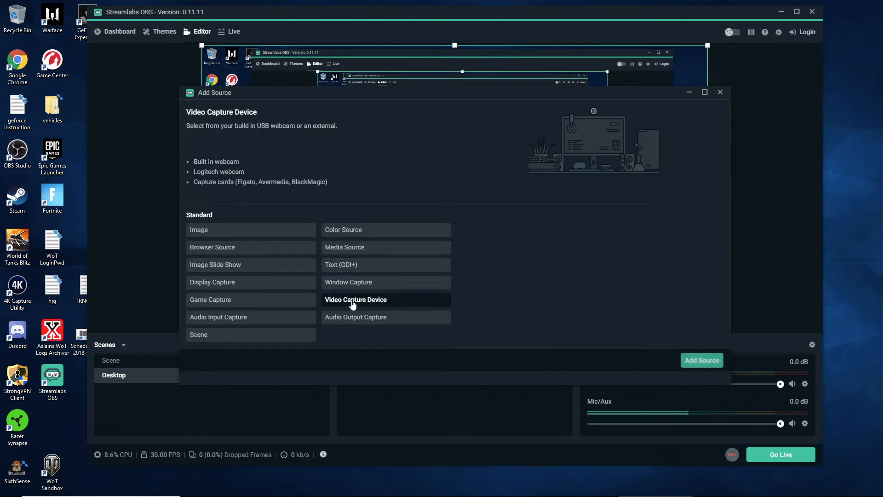
{"action": "left_click", "coordinate": [697, 361]}
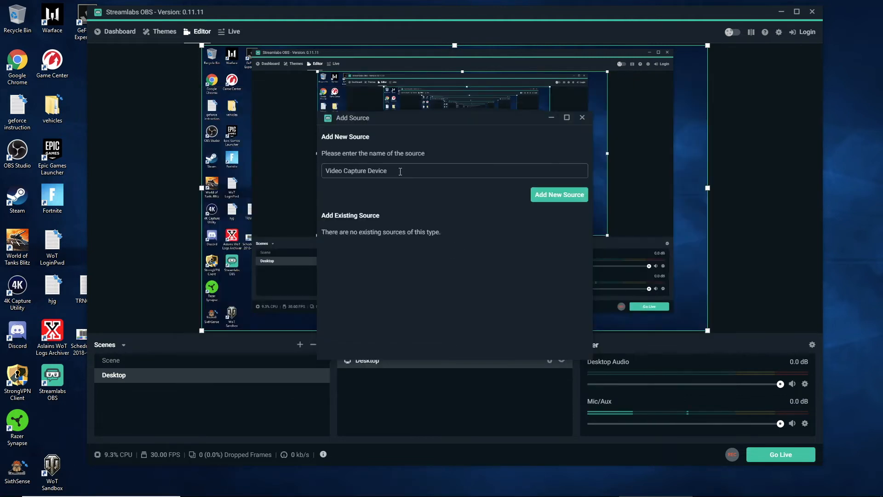
{"action": "left_click_drag", "start_coordinate": [399, 171], "coordinate": [317, 167]}
{"action": "type", "text": "Logitech"}
{"action": "left_click", "coordinate": [536, 198]}
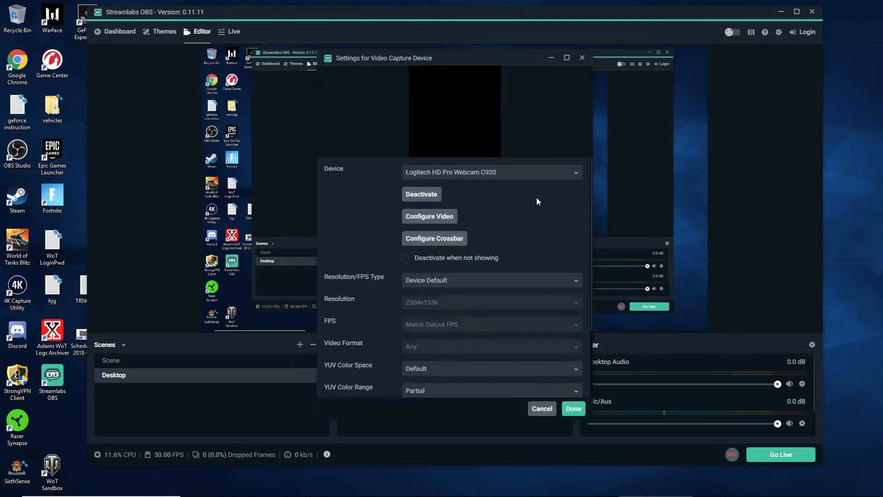
{"action": "left_click", "coordinate": [509, 174]}
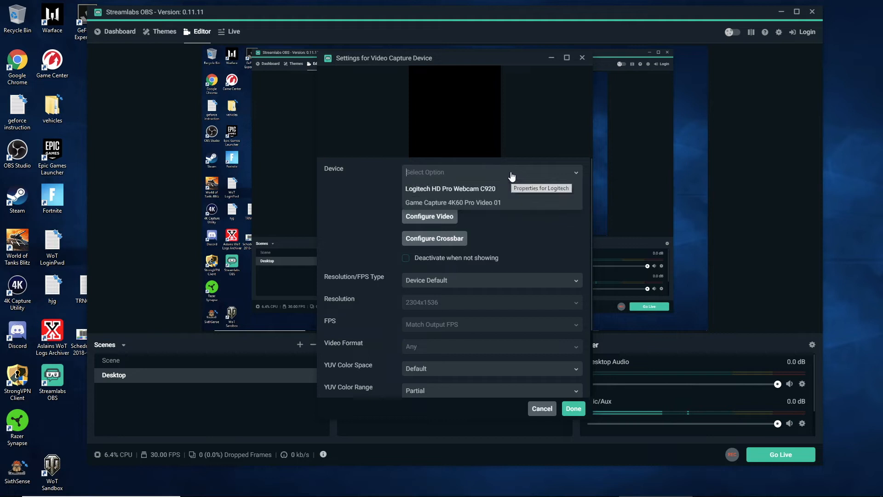
{"action": "left_click", "coordinate": [475, 189]}
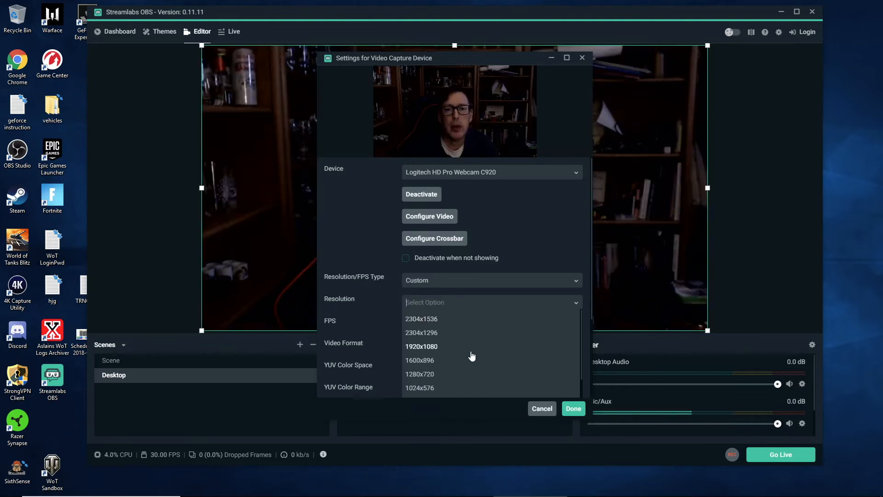
Set the Logitech webcam's custom resolution to 432x240 and move its image to the lower-left corner of the canvas
{"action": "scroll", "coordinate": [471, 353], "scroll_direction": "down", "scroll_amount": 1}
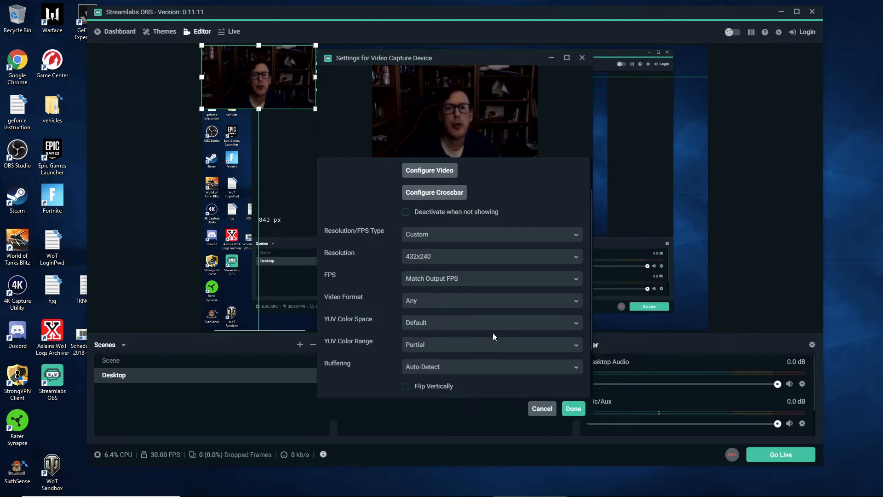
{"action": "left_click", "coordinate": [578, 411]}
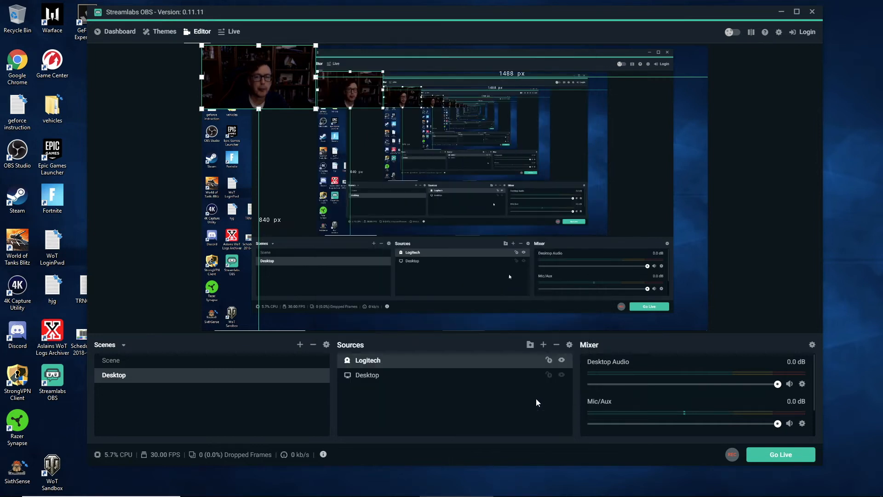
{"action": "left_click", "coordinate": [259, 121]}
{"action": "left_click_drag", "start_coordinate": [256, 87], "coordinate": [252, 297]}
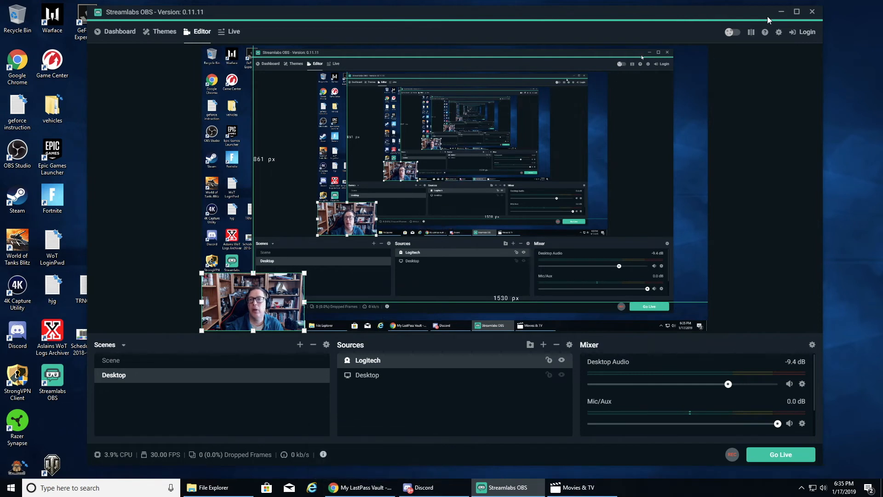
Minimize Streamlabs OBS, launch the World of Tanks Common Test client from the desktop, and return to Streamlabs OBS
{"action": "left_click", "coordinate": [781, 11]}
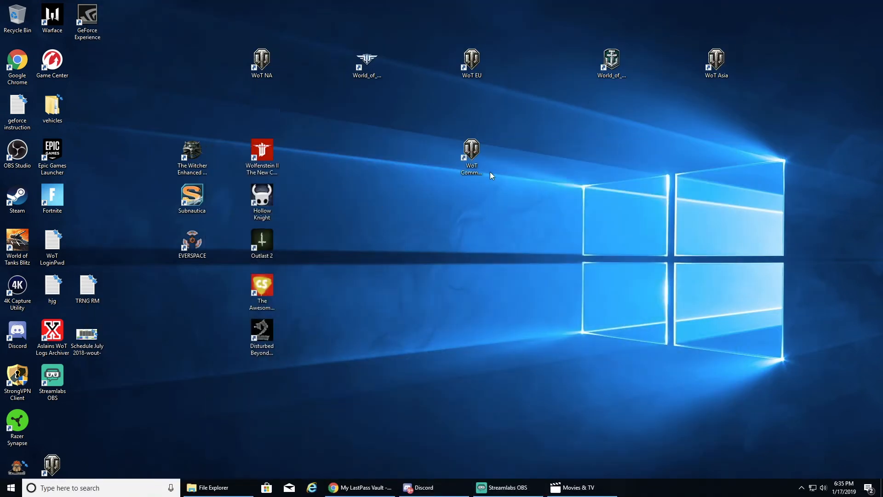
{"action": "double_click", "coordinate": [471, 153]}
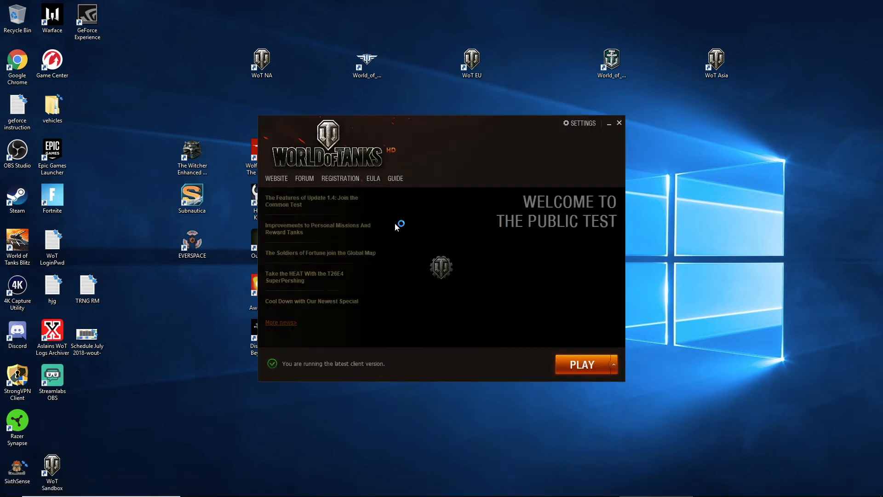
{"action": "left_click", "coordinate": [573, 368]}
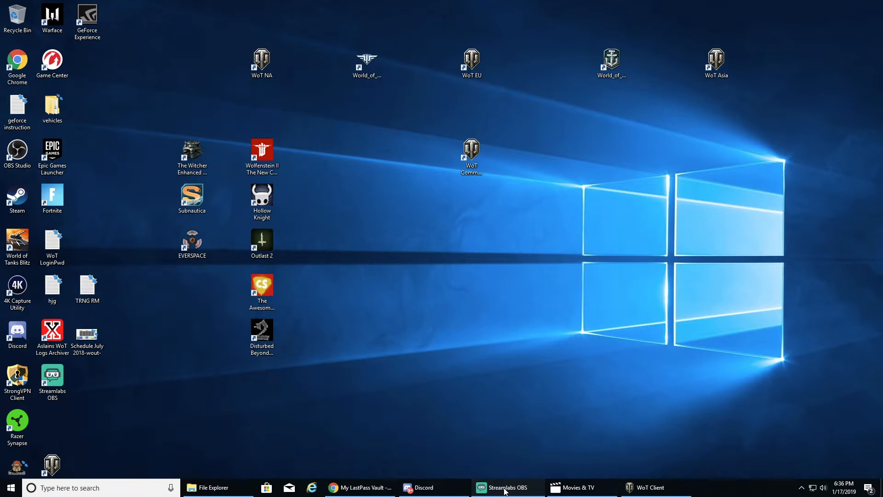
{"action": "left_click", "coordinate": [505, 489]}
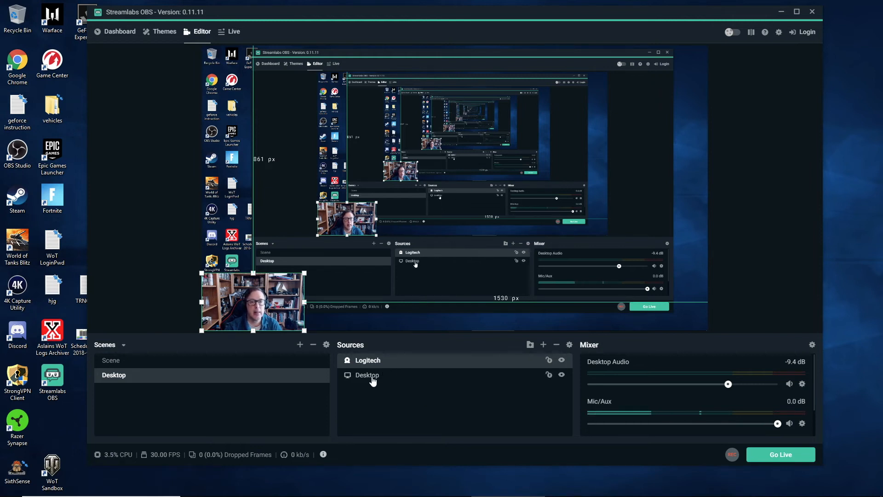
Add a Game Capture source to the Desktop scene that captures the specific window [WorldOfTanks.exe]: WoT Client
{"action": "left_click", "coordinate": [372, 381]}
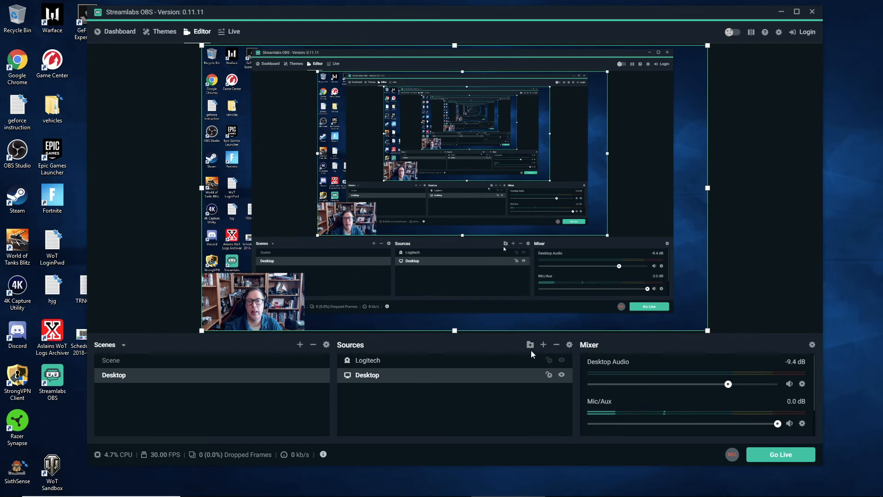
{"action": "left_click", "coordinate": [543, 344]}
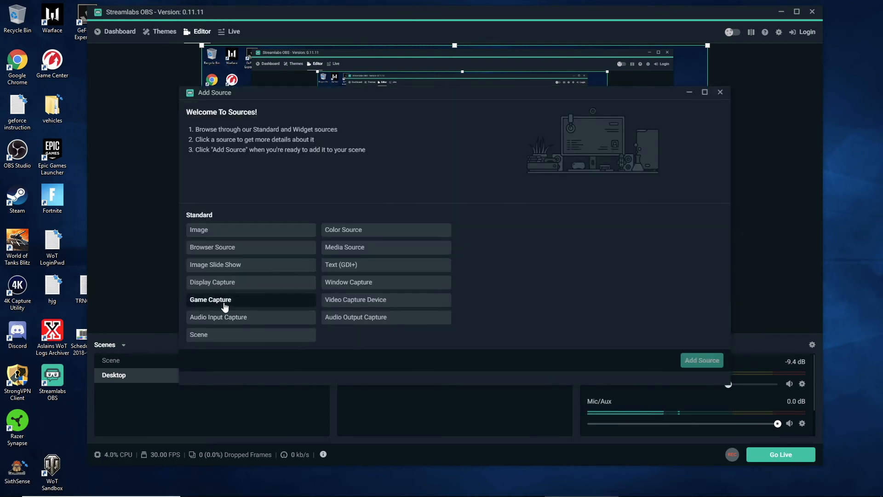
{"action": "left_click", "coordinate": [217, 305]}
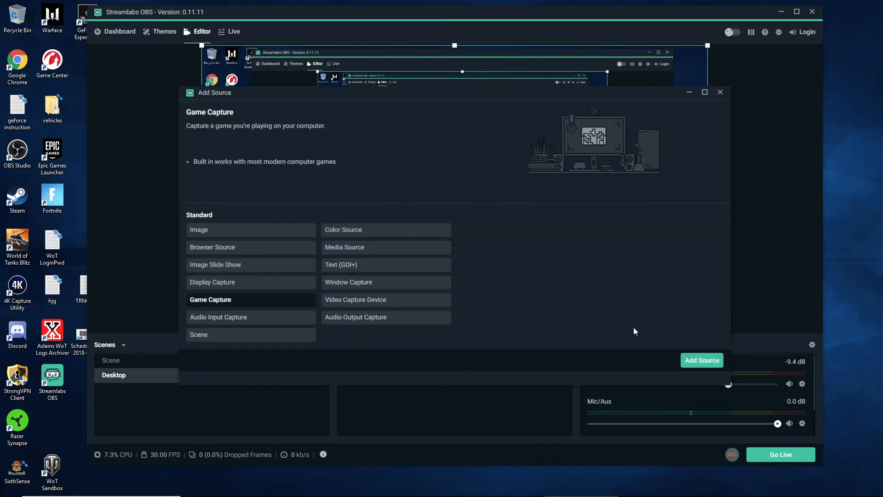
{"action": "left_click", "coordinate": [702, 361]}
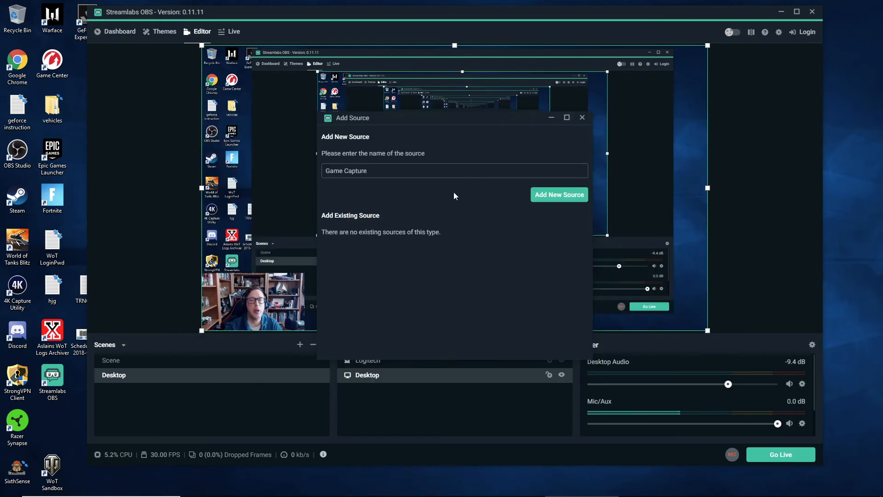
{"action": "left_click", "coordinate": [539, 195]}
{"action": "left_click", "coordinate": [534, 174]}
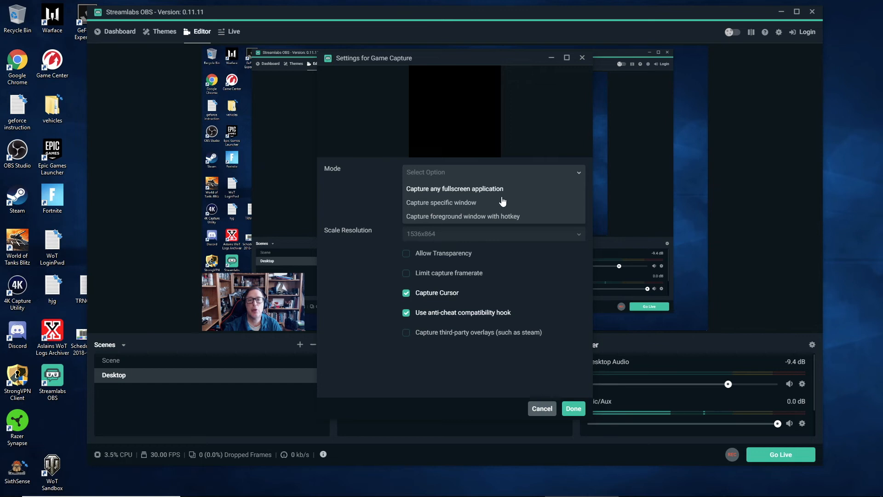
{"action": "left_click", "coordinate": [473, 204]}
{"action": "left_click", "coordinate": [469, 201]}
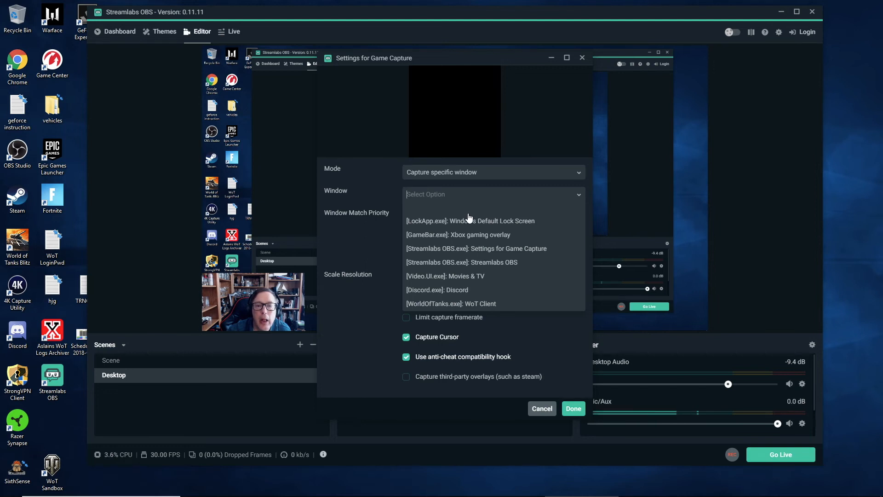
{"action": "left_click", "coordinate": [482, 303]}
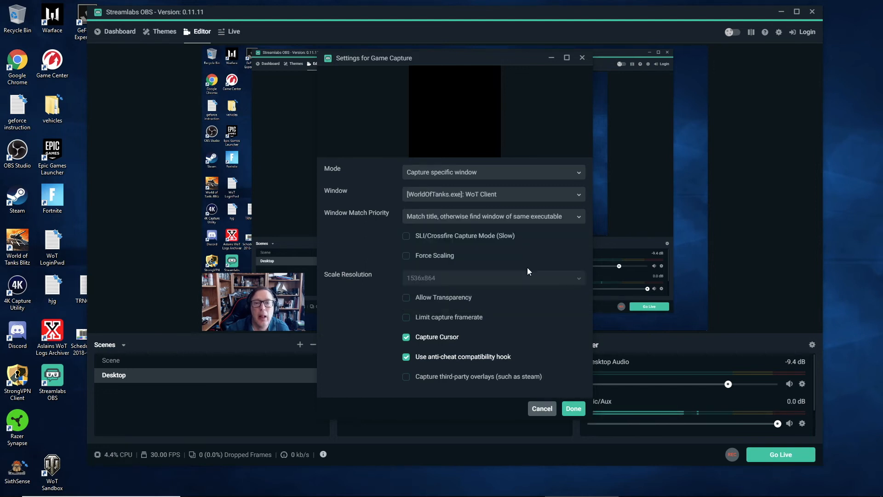
{"action": "left_click", "coordinate": [573, 409]}
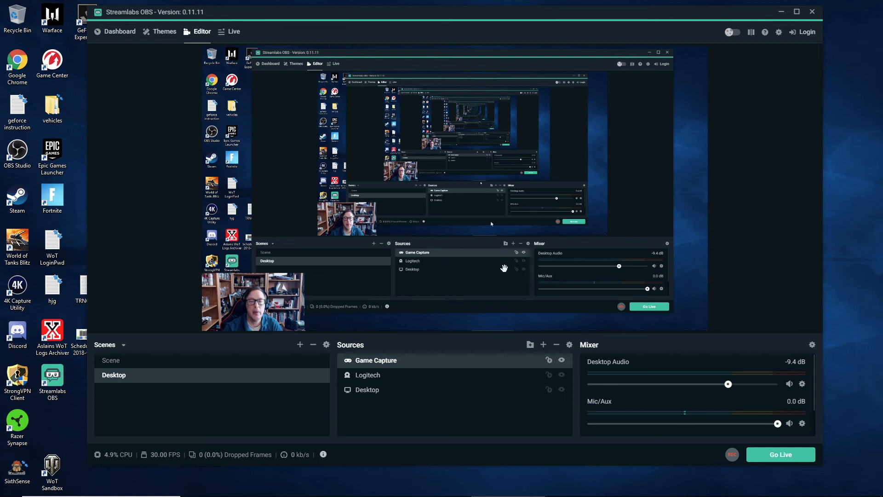
Bring the WoT Client to the foreground to activate the game capture and return to Streamlabs OBS
{"action": "mouse_move", "coordinate": [573, 495]}
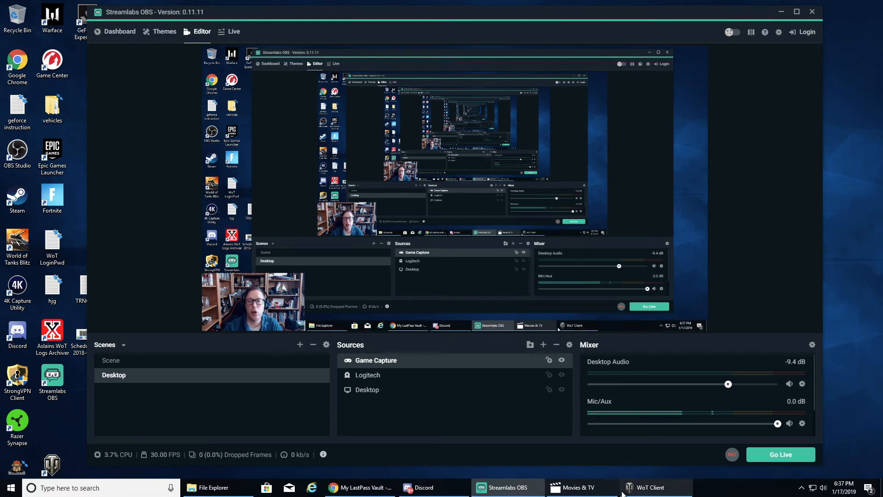
{"action": "left_click", "coordinate": [637, 491]}
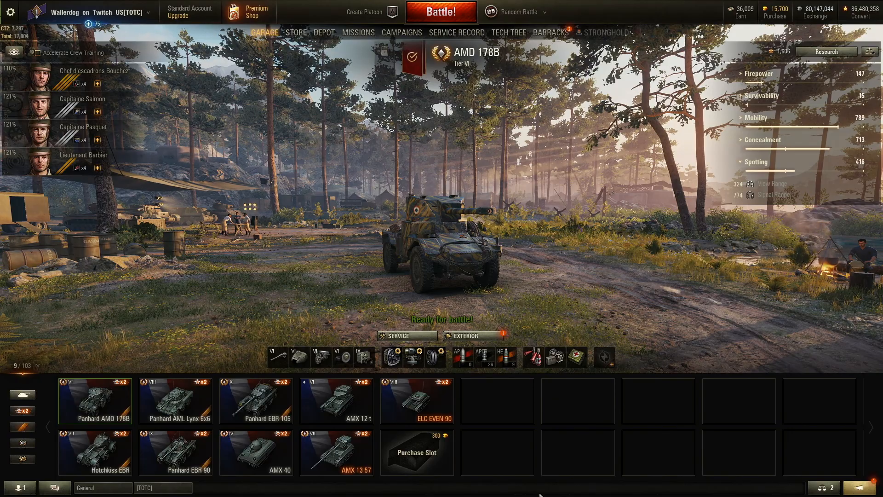
{"action": "key", "text": "alt+Tab"}
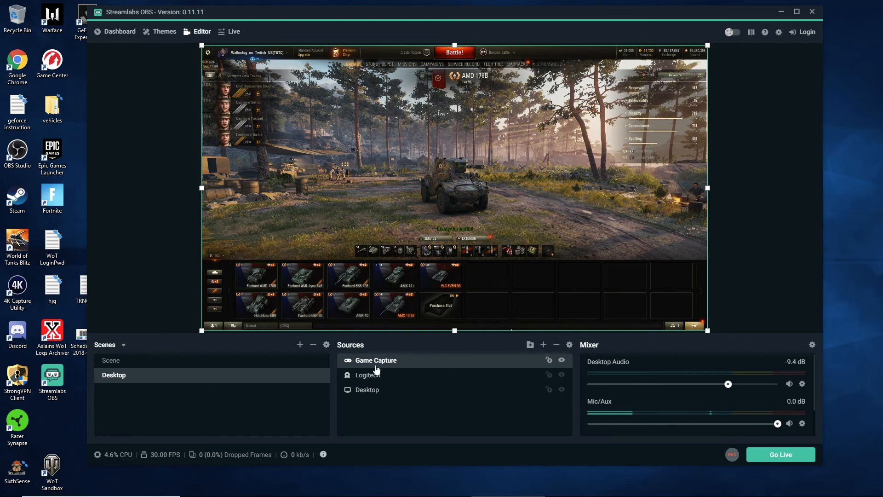
Place Game Capture below Logitech in the source order and move the webcam up the canvas's left edge, about 324 px above the bottom
{"action": "left_click_drag", "start_coordinate": [376, 362], "coordinate": [377, 385]}
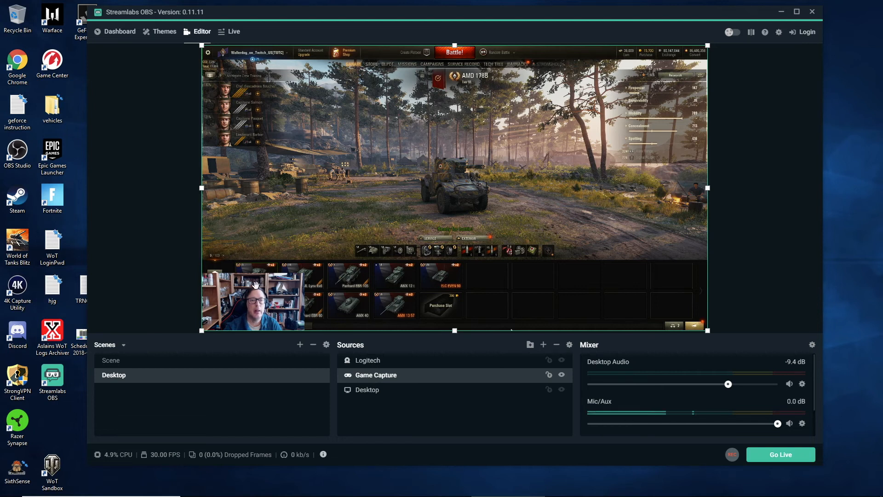
{"action": "left_click", "coordinate": [371, 362]}
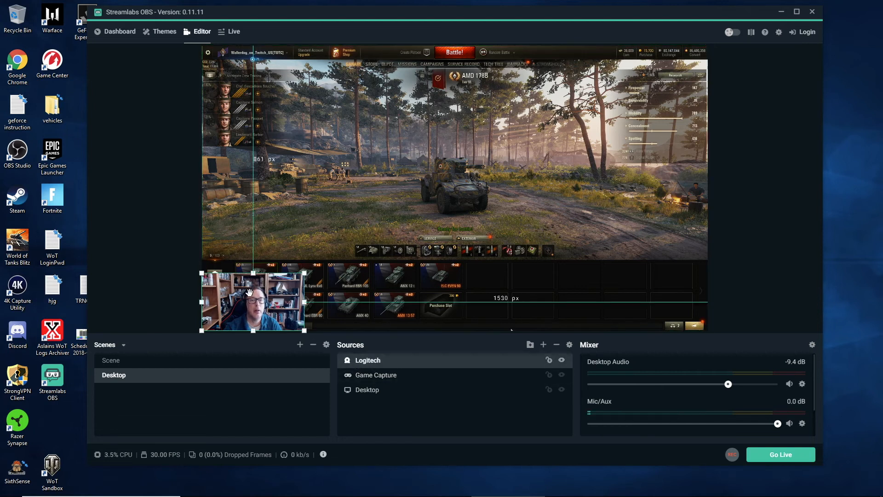
{"action": "left_click_drag", "start_coordinate": [262, 297], "coordinate": [264, 217]}
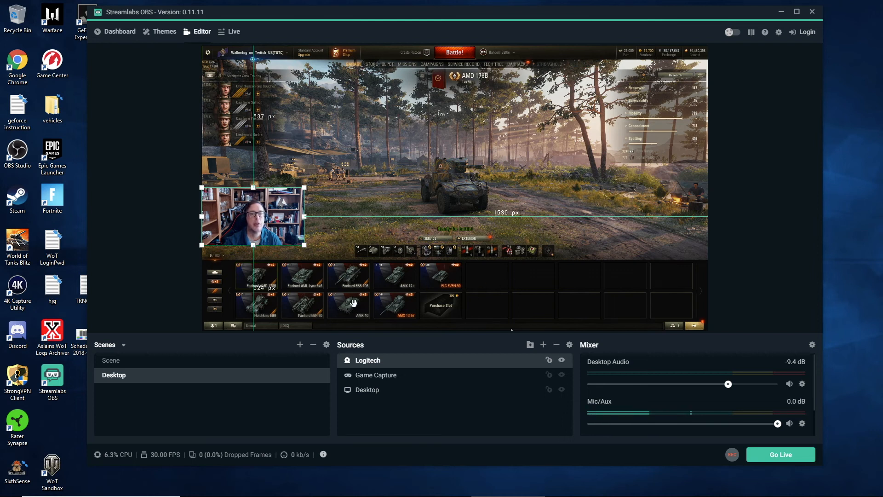
Hide the Desktop display source and toggle the Game Capture source's visibility off and on
{"action": "left_click", "coordinate": [334, 196]}
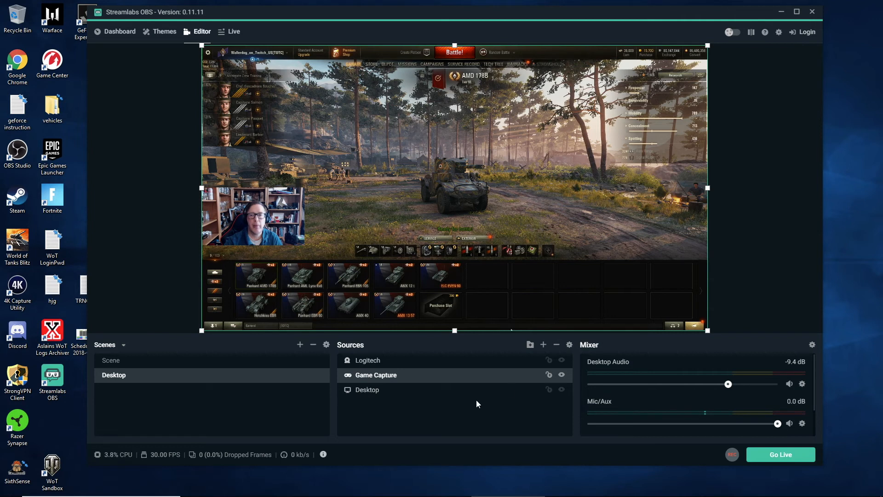
{"action": "left_click", "coordinate": [561, 375]}
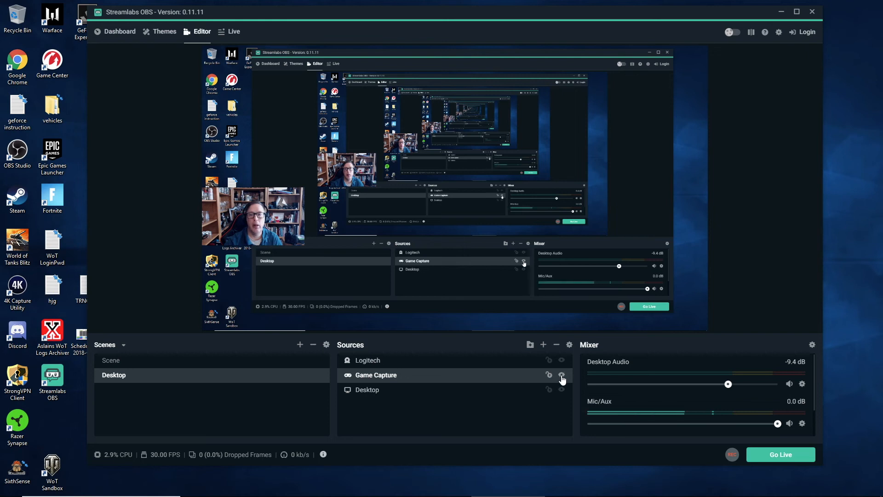
{"action": "left_click", "coordinate": [562, 391]}
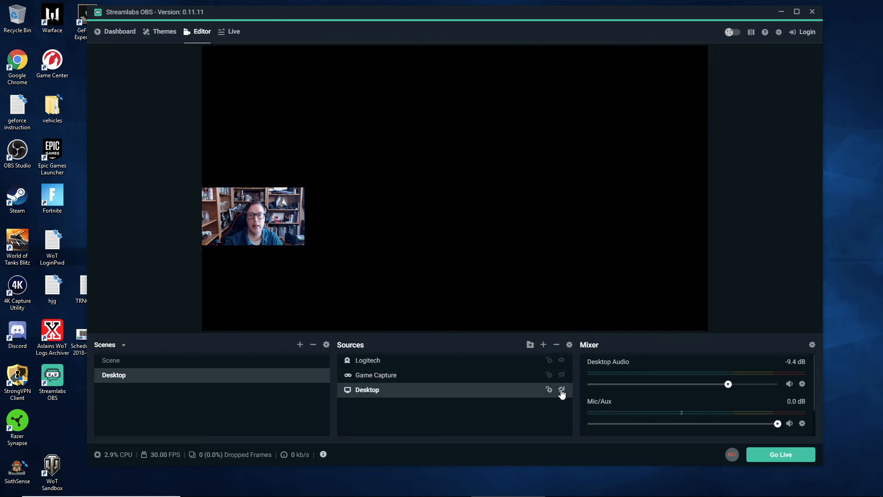
{"action": "left_click", "coordinate": [562, 375]}
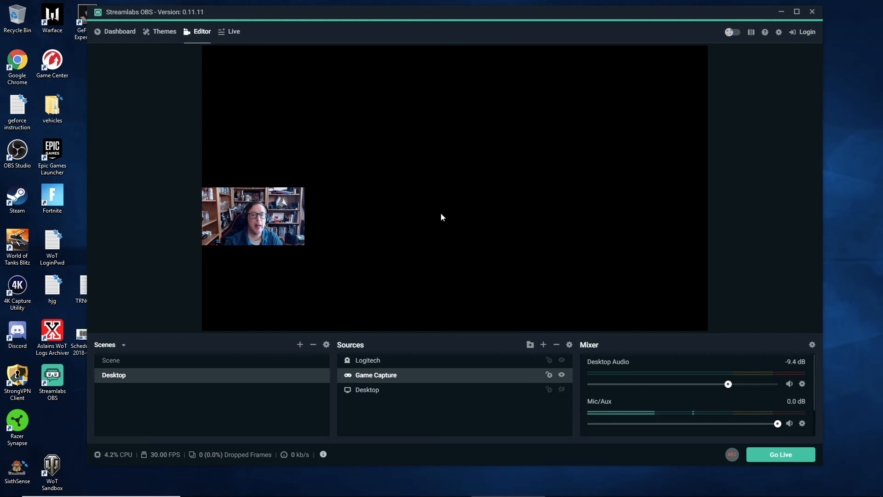
Switch to the WoT Client and back to Streamlabs OBS to check the game and webcam images in the preview
{"action": "mouse_move", "coordinate": [578, 496]}
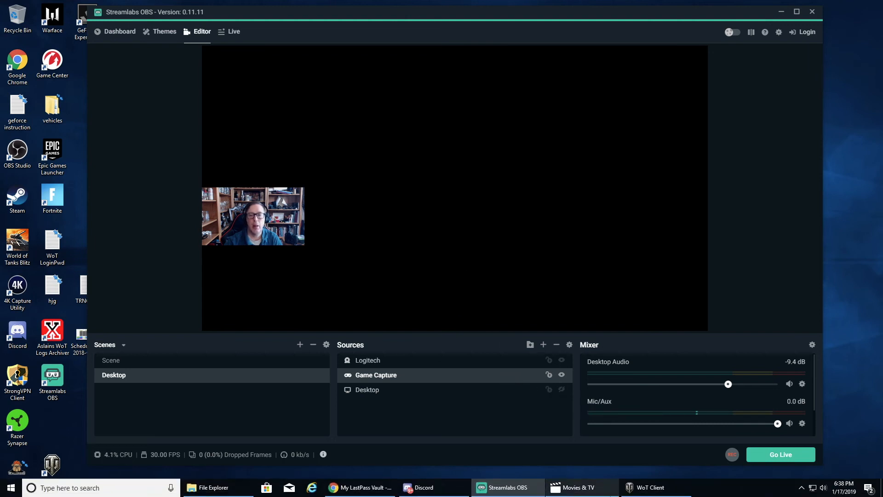
{"action": "left_click", "coordinate": [654, 487]}
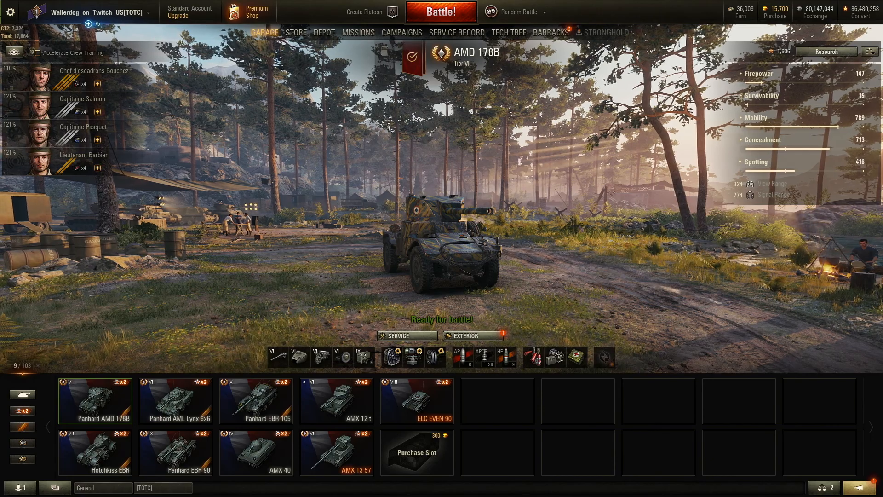
{"action": "key", "text": "alt+Tab"}
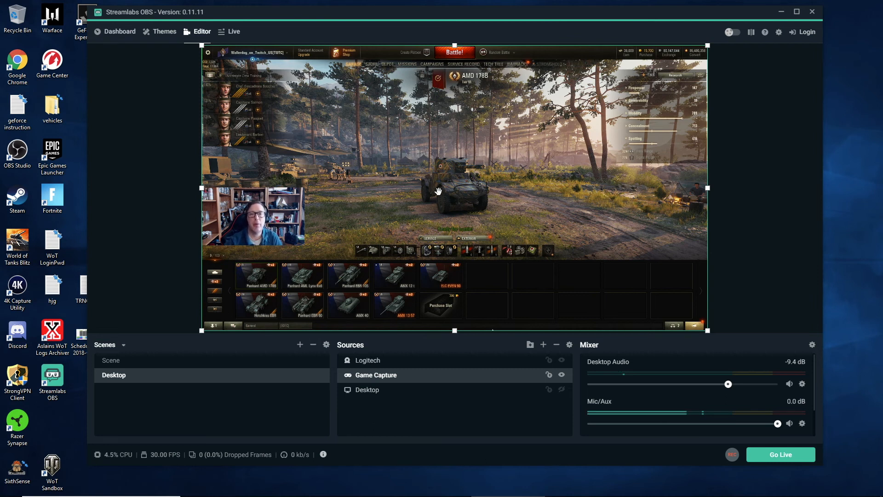
{"action": "left_click", "coordinate": [285, 216]}
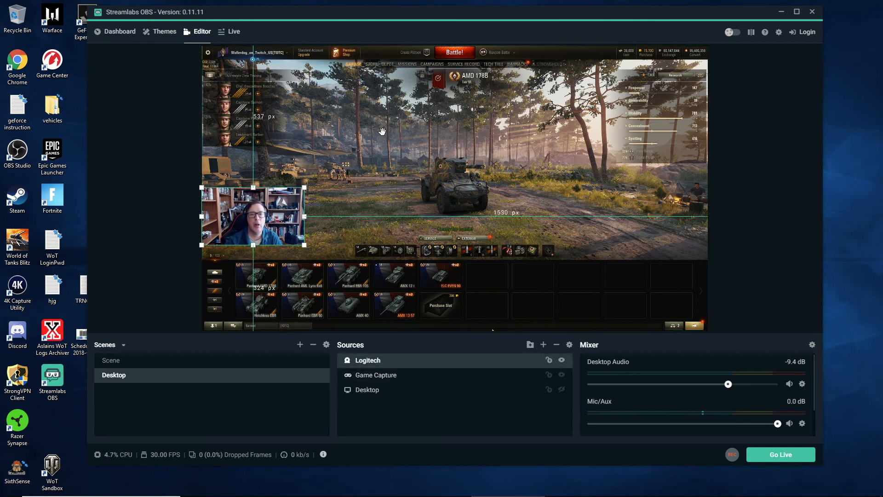
{"action": "left_click", "coordinate": [379, 196]}
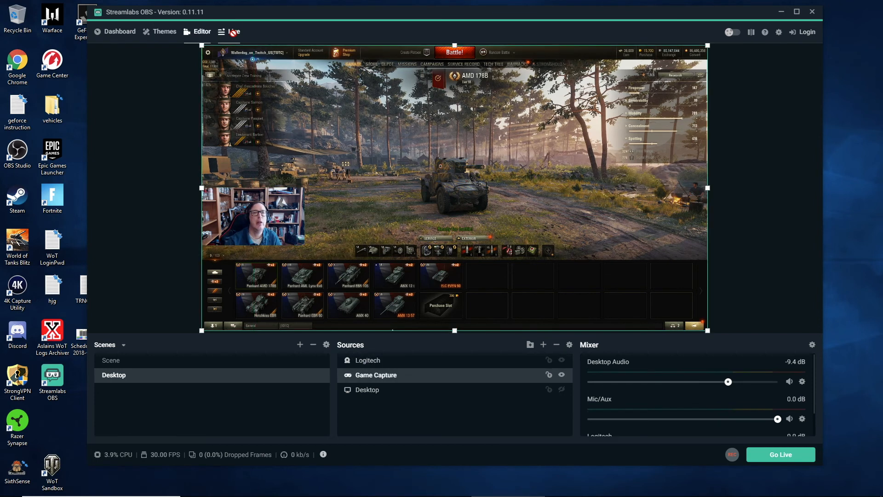
Sign in to Streamlabs with a YouTube account, entering the Google account's e-mail address and password
{"action": "left_click", "coordinate": [164, 30]}
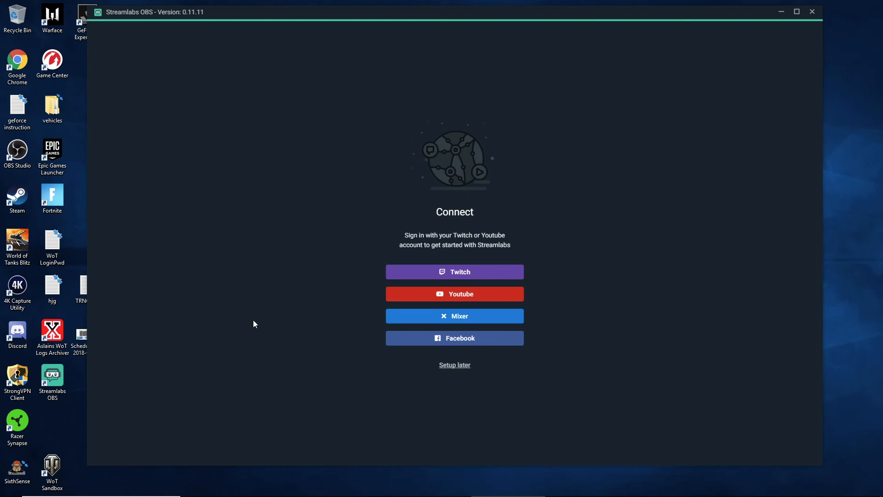
{"action": "left_click", "coordinate": [468, 296]}
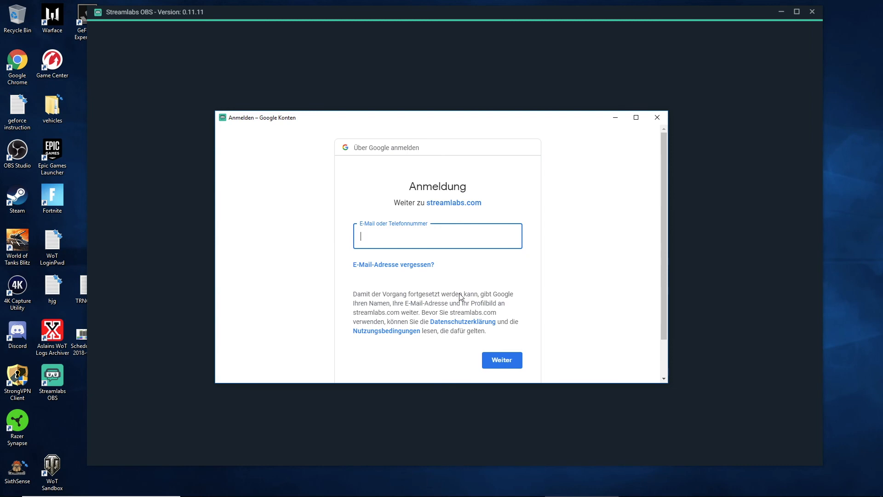
{"action": "key", "text": "ctrl+v"}
{"action": "left_click", "coordinate": [497, 363]}
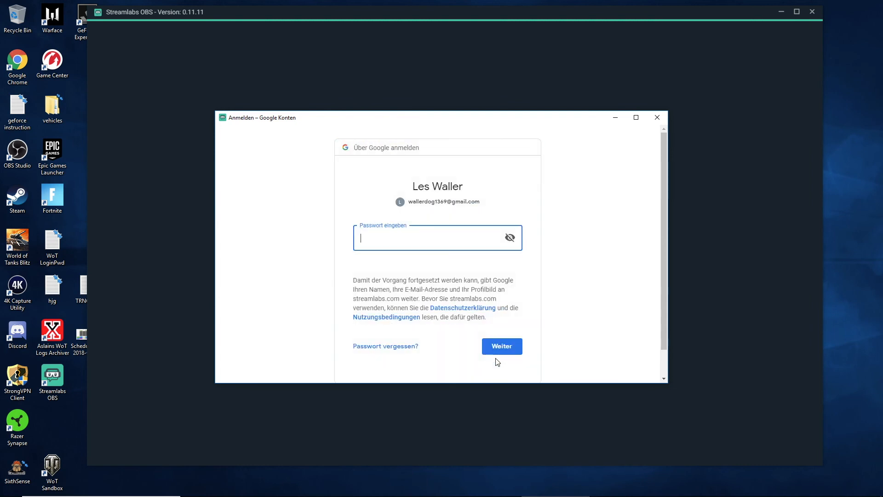
{"action": "key", "text": "ctrl+v"}
{"action": "key", "text": "Return"}
{"action": "left_click", "coordinate": [397, 275]}
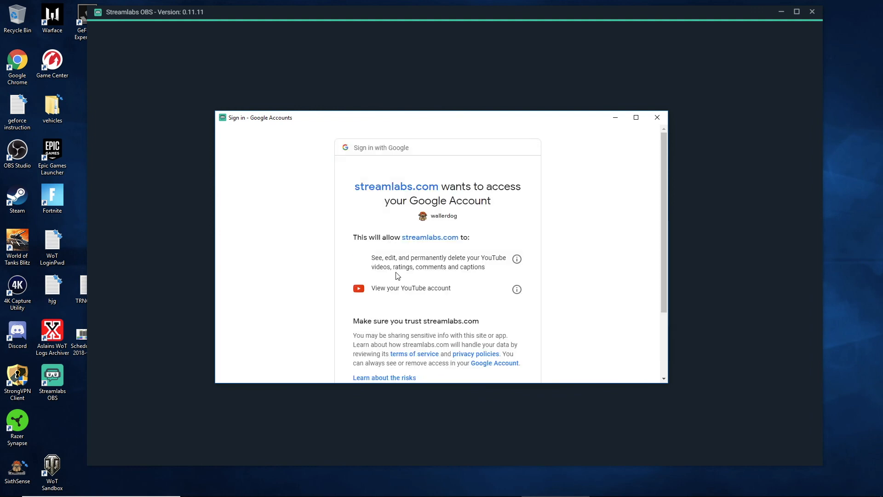
Allow streamlabs.com to access the Google account and continue past the scene collections import
{"action": "scroll", "coordinate": [558, 284], "scroll_direction": "down", "scroll_amount": 1}
{"action": "scroll", "coordinate": [558, 284], "scroll_direction": "down", "scroll_amount": 2}
{"action": "left_click", "coordinate": [508, 316]}
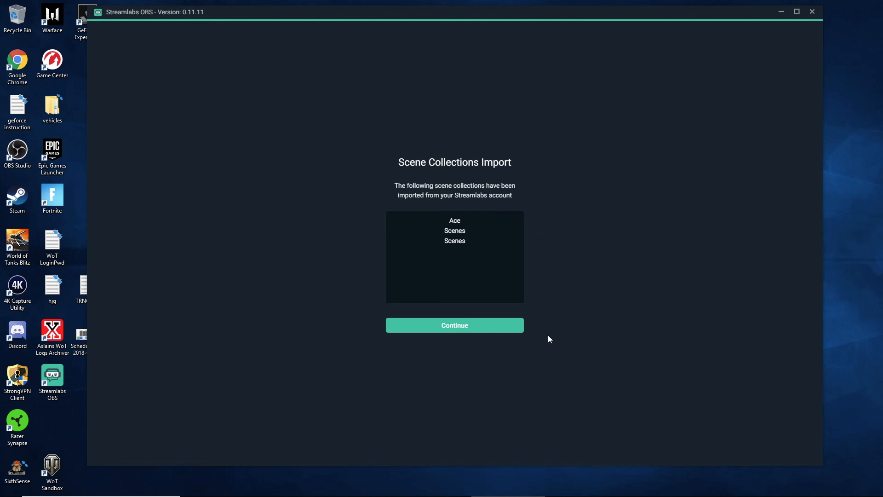
{"action": "left_click", "coordinate": [453, 329]}
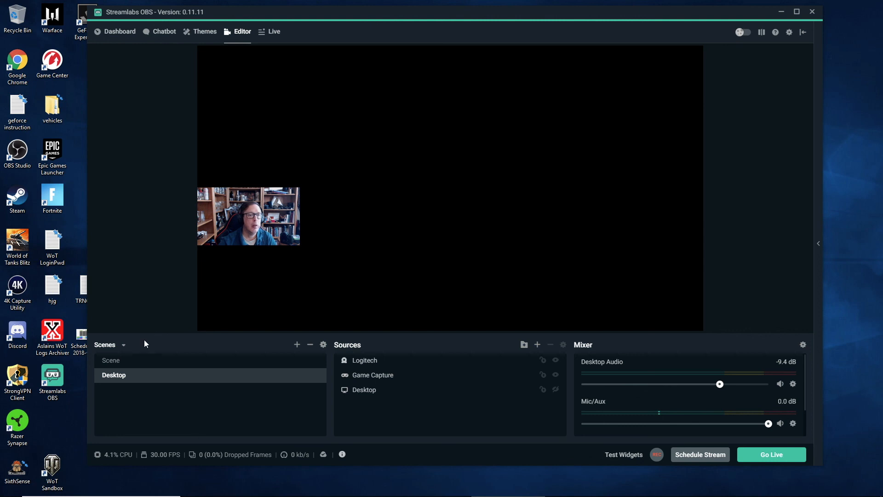
Check the imported scene collections, including Ace, and open the Themes page
{"action": "left_click", "coordinate": [123, 345]}
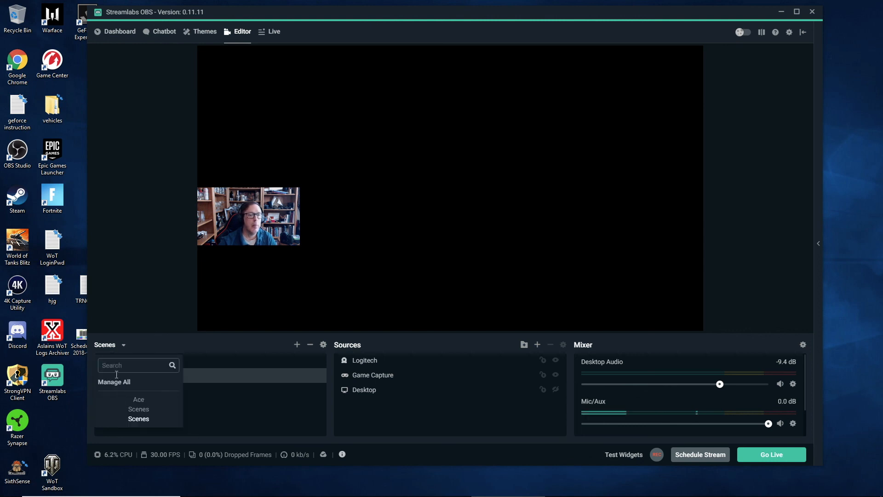
{"action": "left_click", "coordinate": [139, 402]}
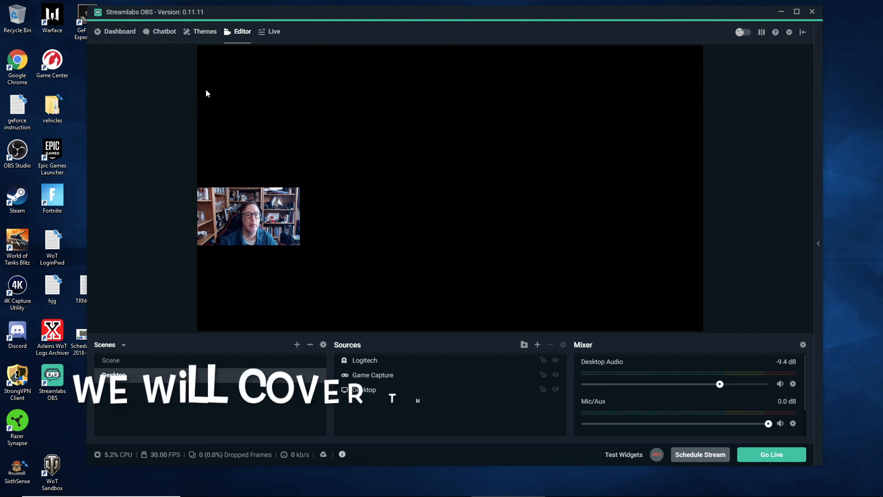
{"action": "left_click", "coordinate": [208, 36]}
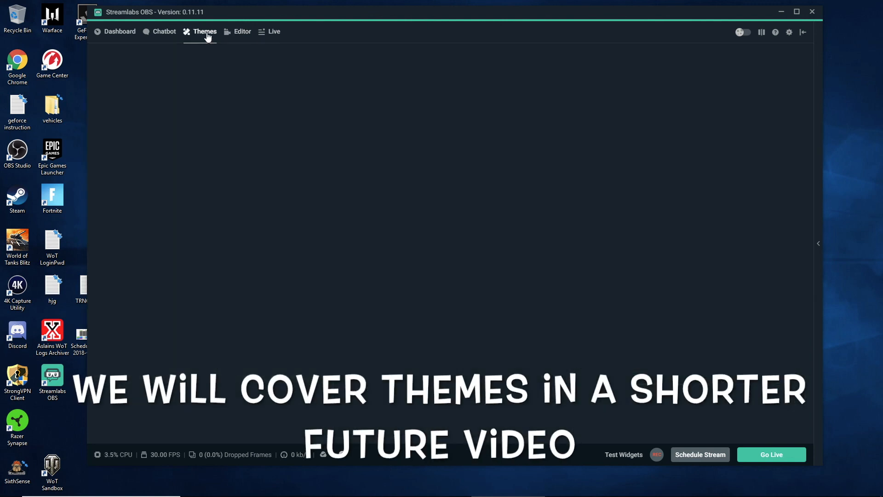